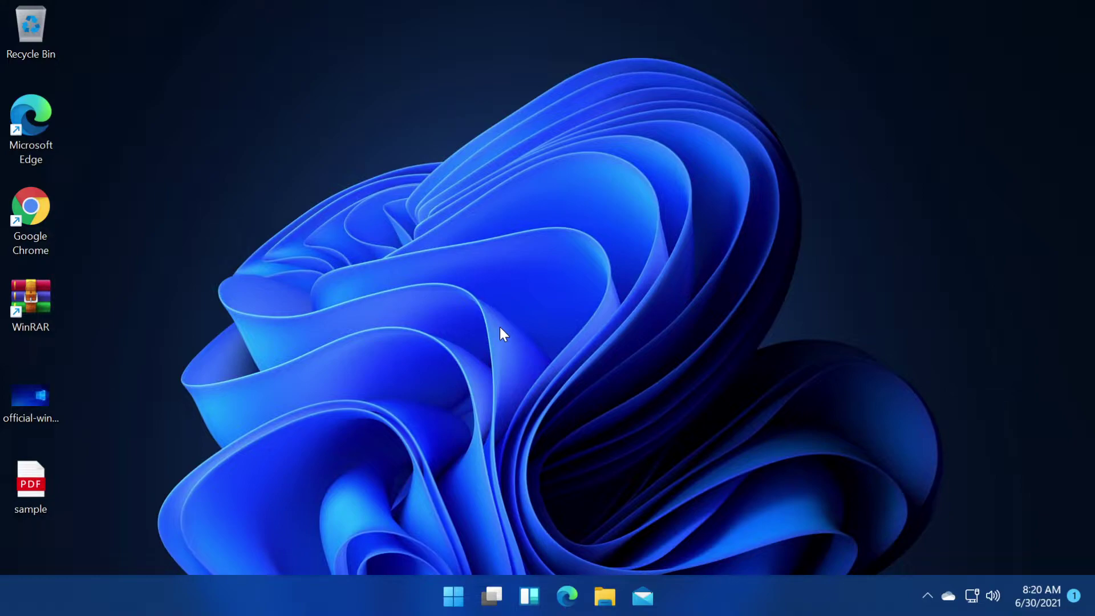
- Open Taskbar settings from the taskbar's shortcut menu and move the Settings window to centre
right_click(744, 596)
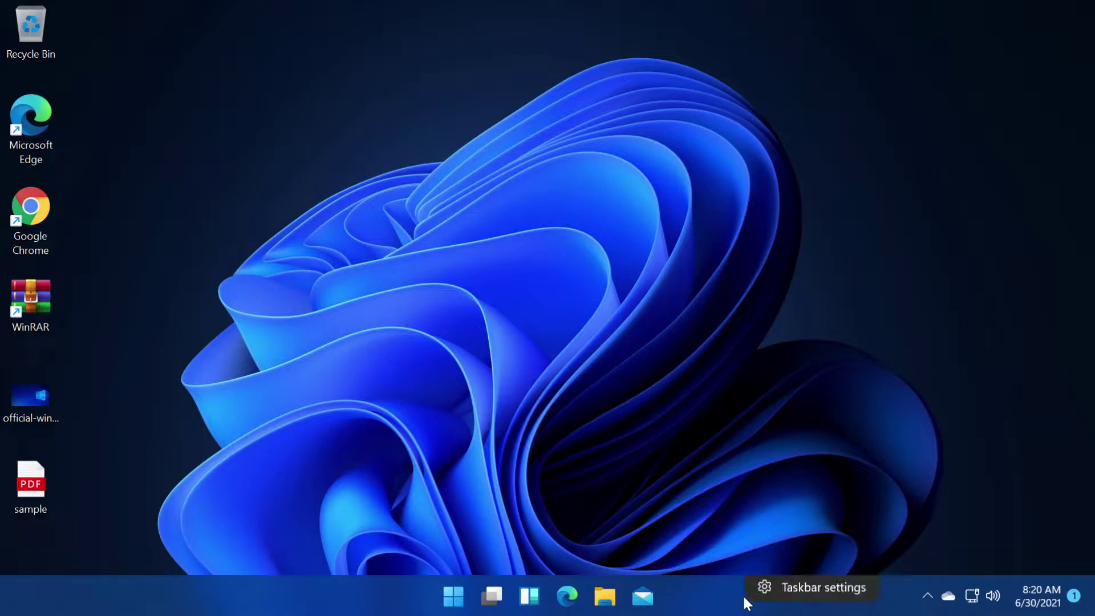
left_click(799, 594)
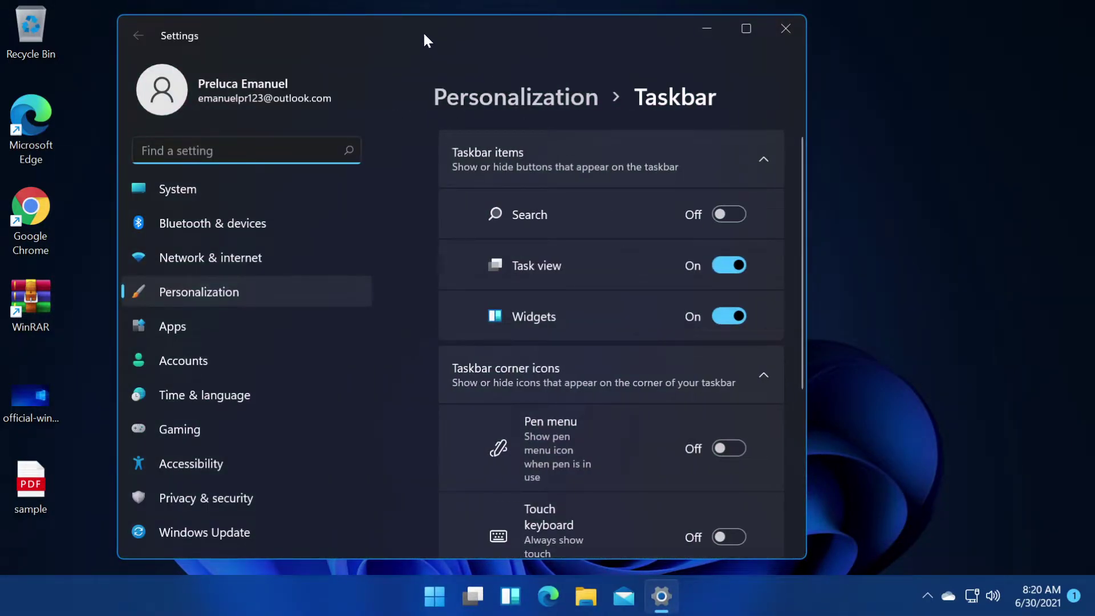
left_click_drag(422, 37, 518, 41)
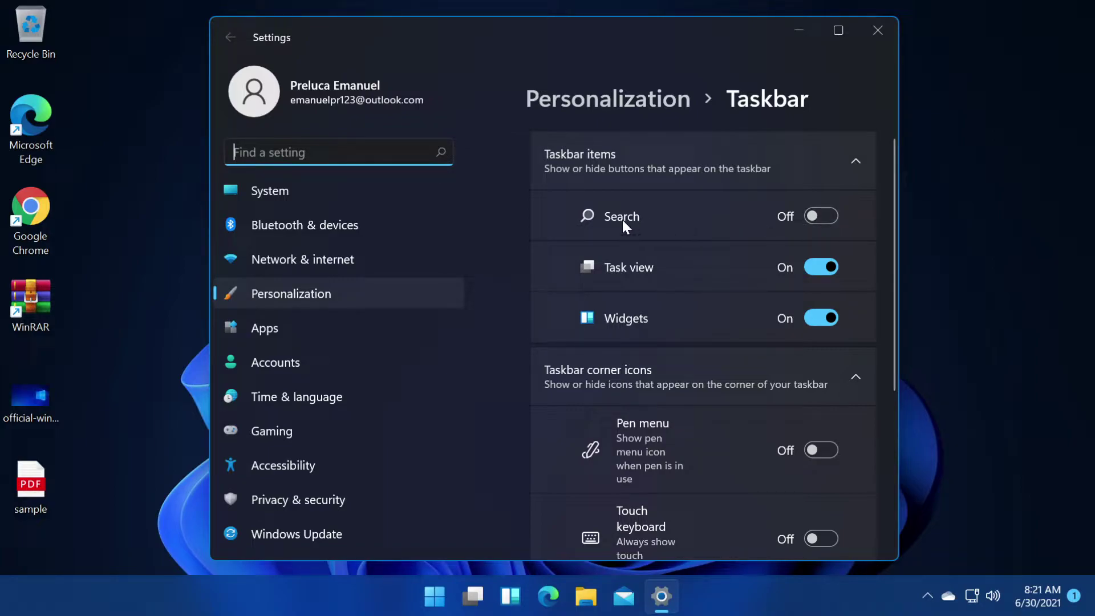
- Turn Search on, then toggle Task view off and on, leaving it on
left_click(825, 216)
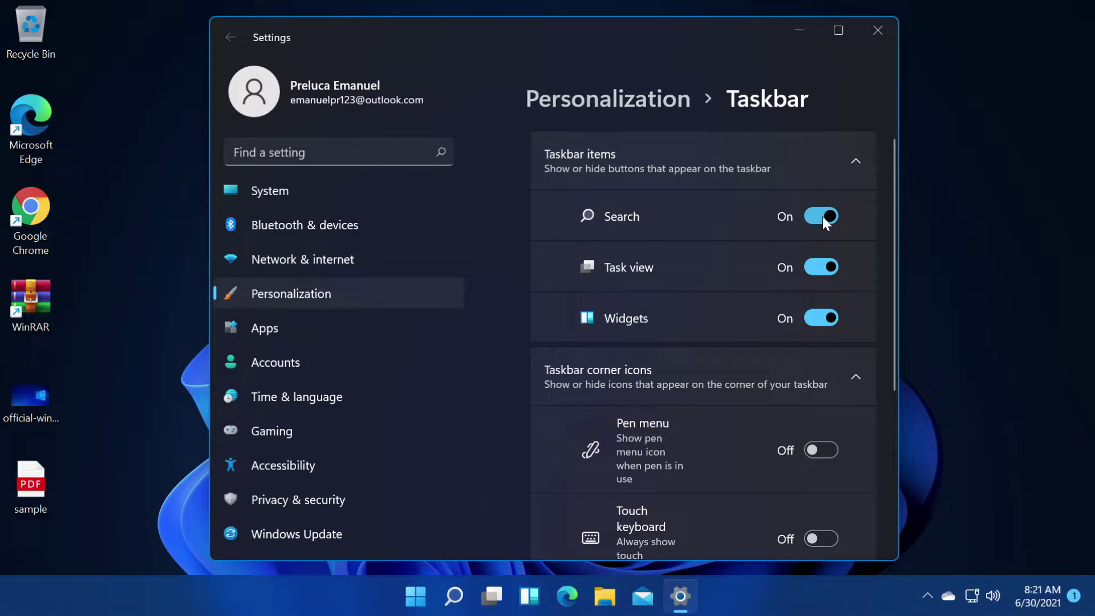
left_click(816, 268)
left_click(819, 318)
left_click(820, 318)
left_click(816, 268)
scroll(735, 257, "down", 3)
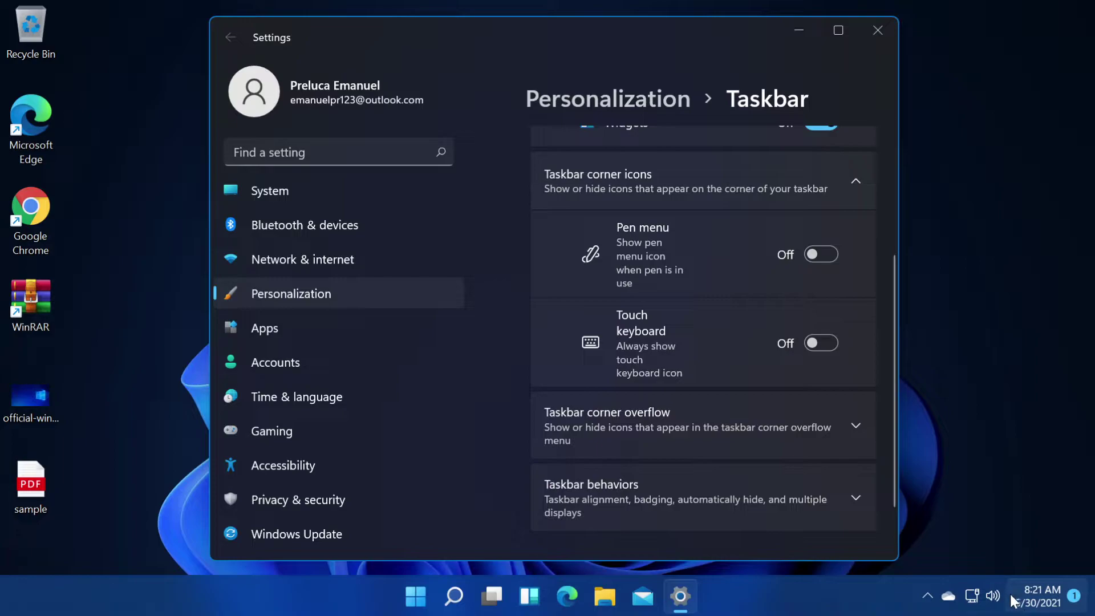
left_click(821, 344)
left_click(949, 596)
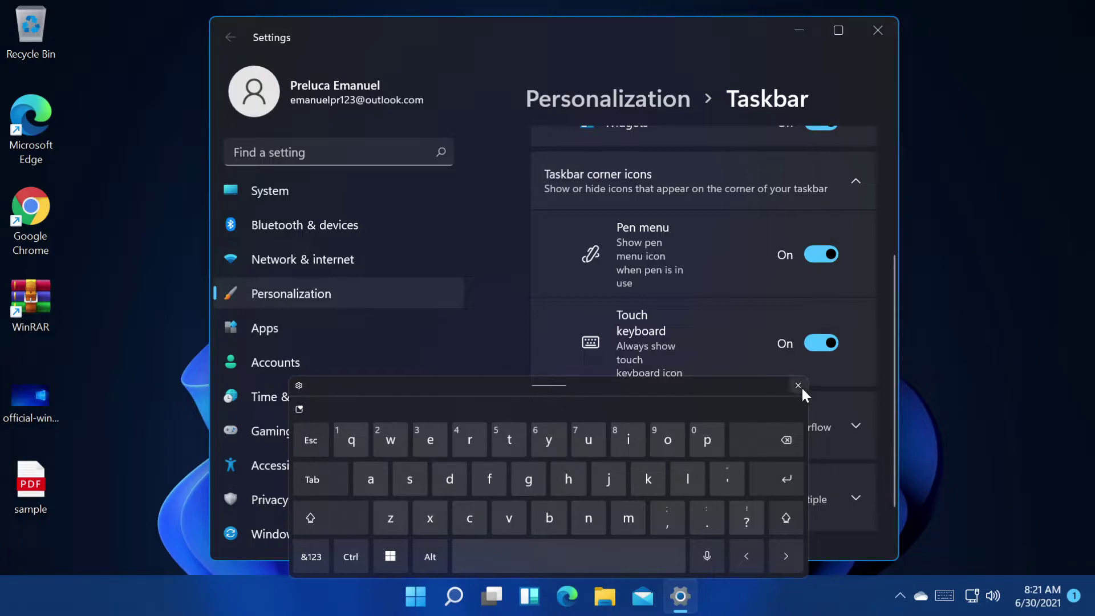
left_click(798, 386)
left_click(819, 343)
left_click(817, 258)
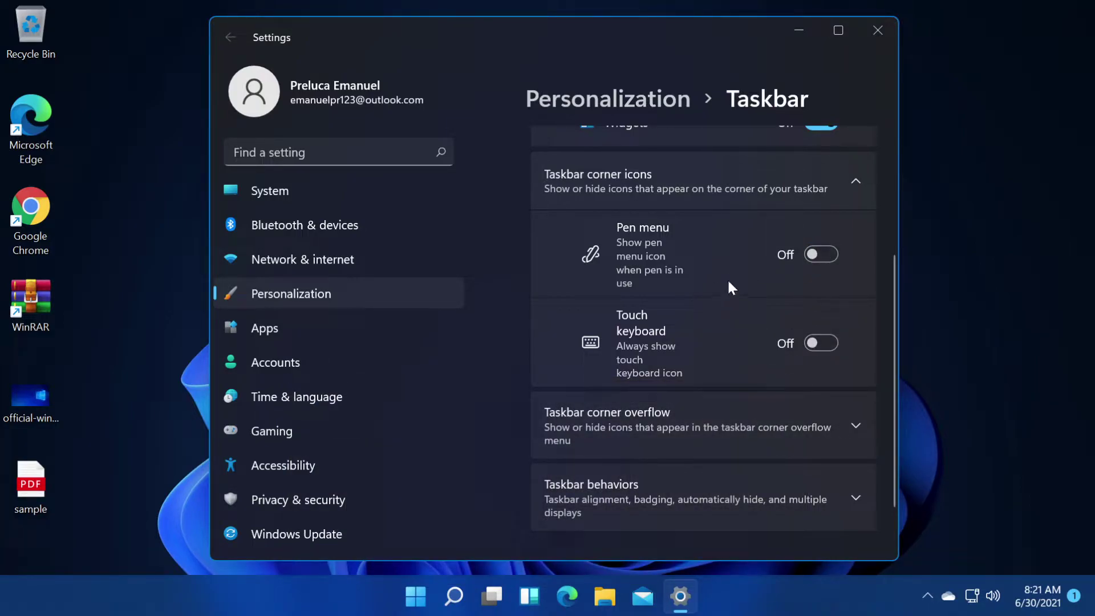
scroll(729, 282, "down", 3)
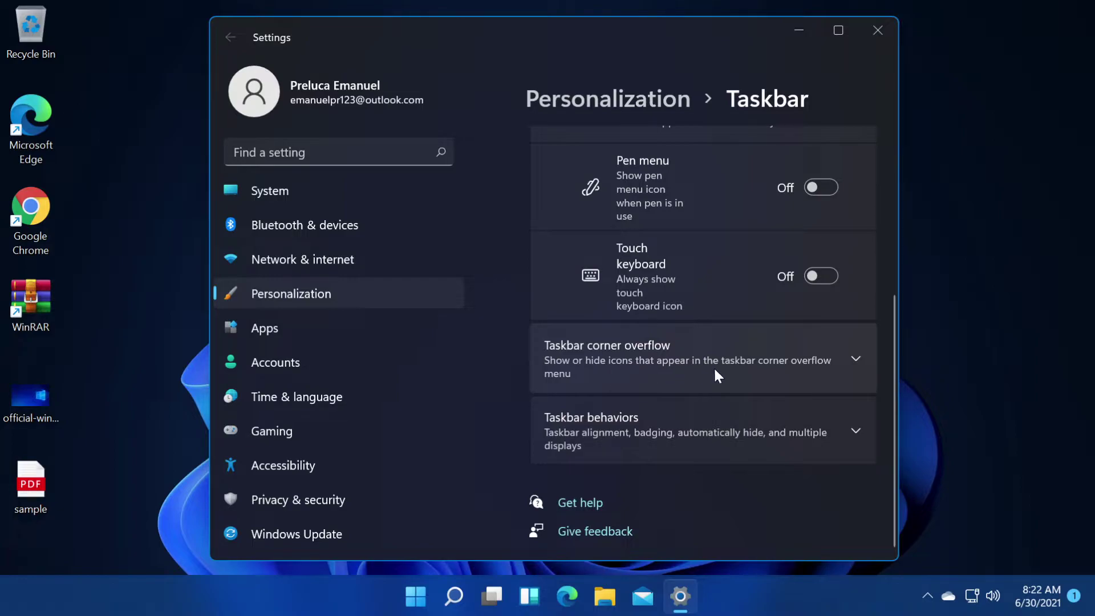
- Expand Taskbar corner overflow and switch off the Microsoft OneDrive icon
left_click(786, 368)
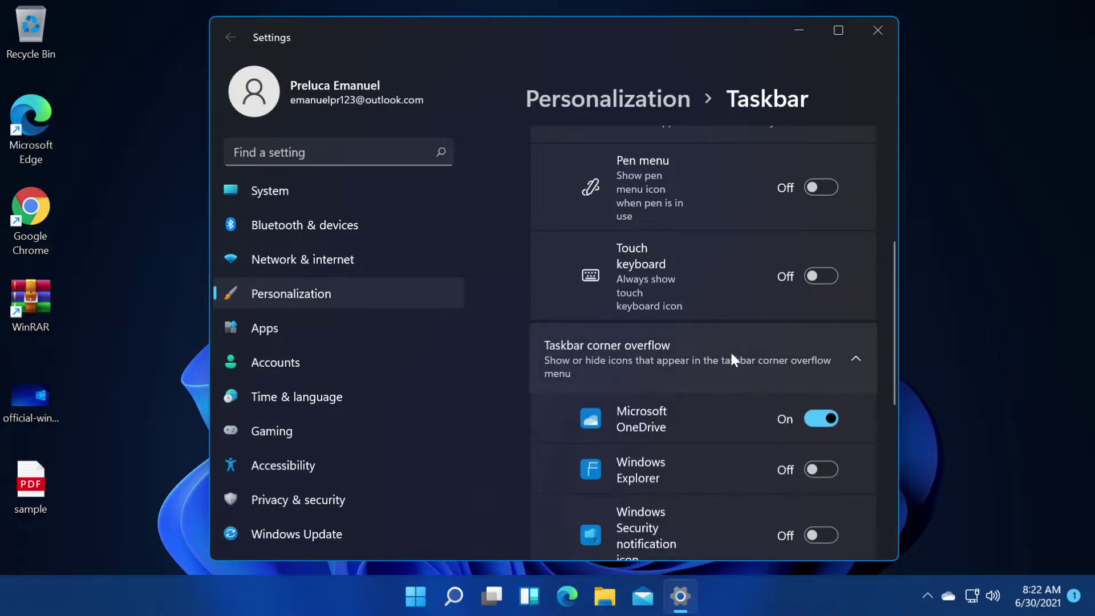
scroll(733, 358, "down", 3)
scroll(732, 355, "down", 2)
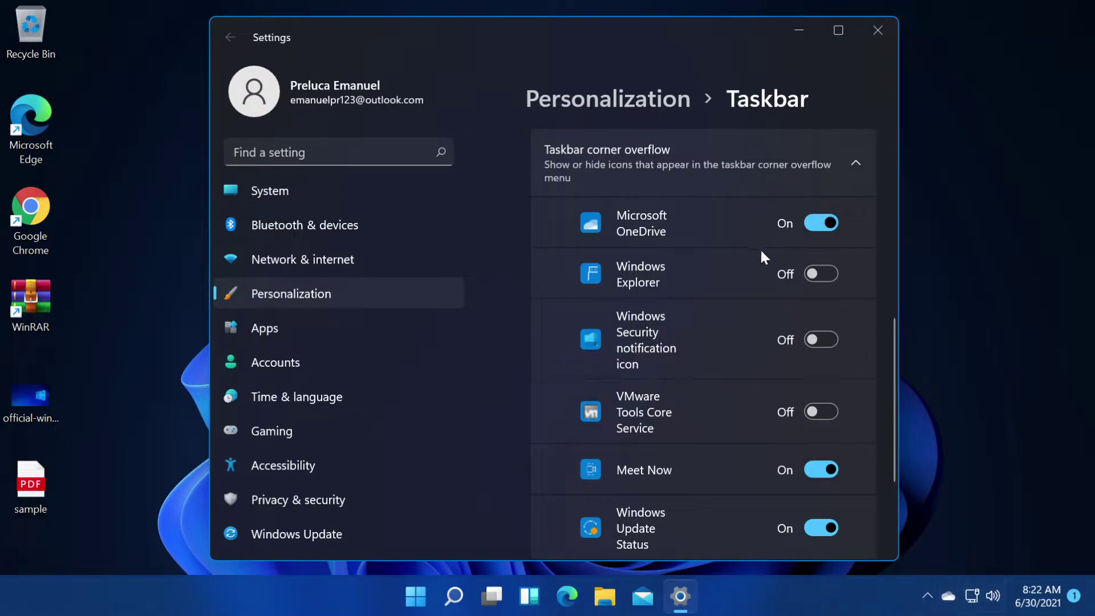
left_click(820, 223)
- Check the hidden tray icons flyout and switch off the Windows Update Status icon
left_click(948, 596)
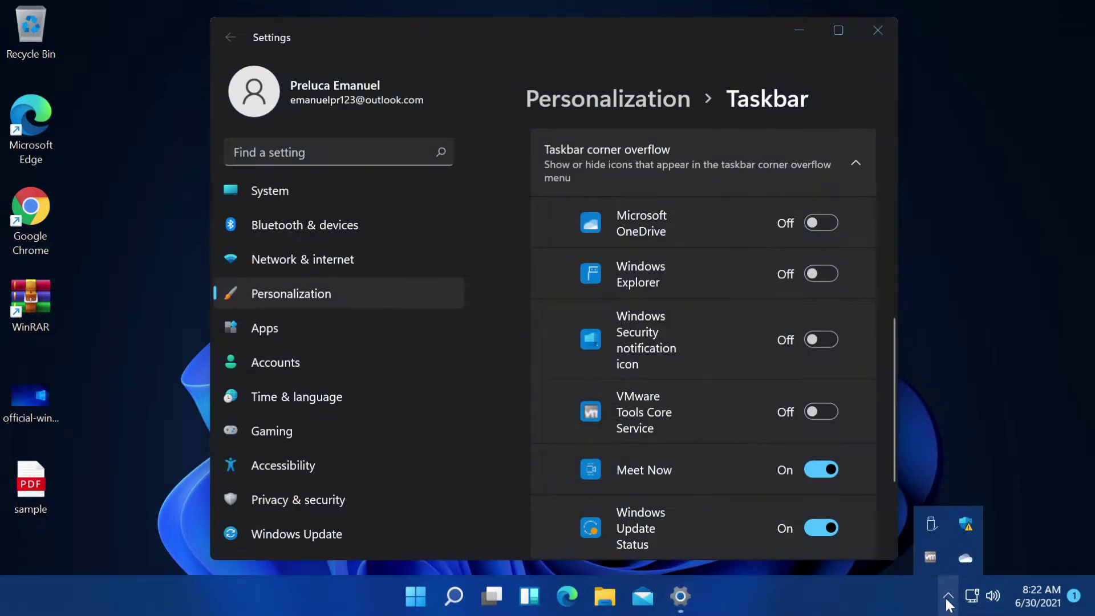
left_click(947, 595)
left_click(820, 528)
scroll(829, 342, "up", 2)
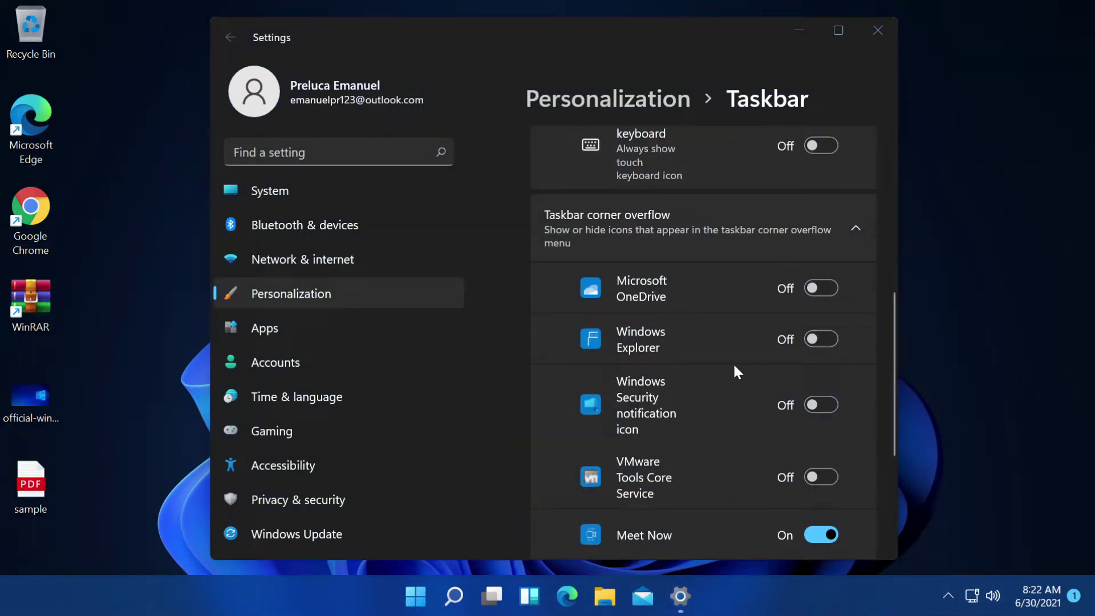
scroll(809, 308, "down", 2)
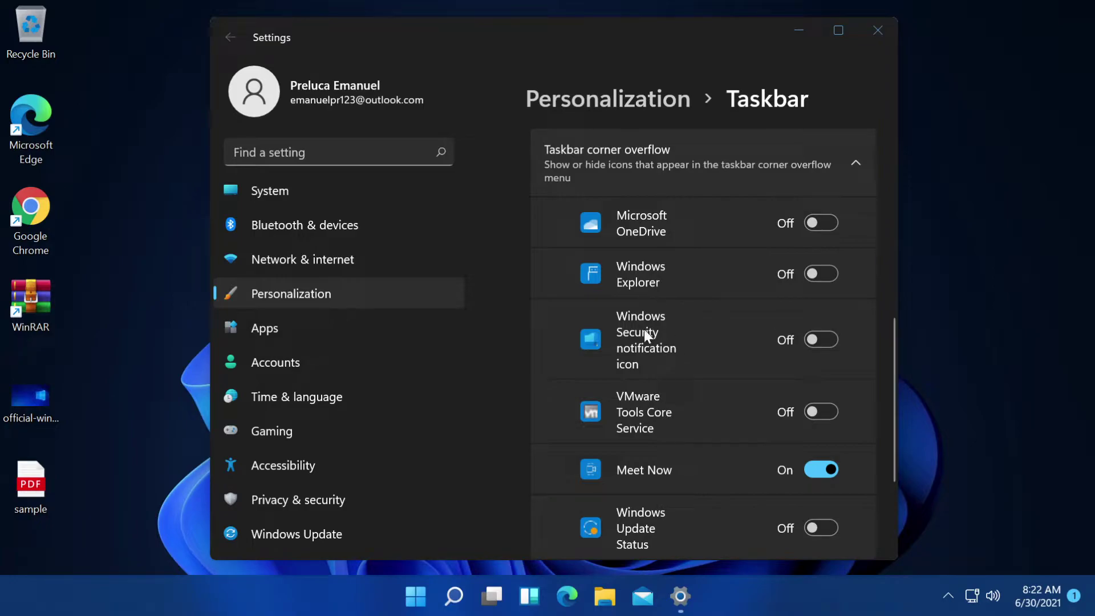
scroll(641, 319, "down", 2)
scroll(684, 335, "up", 2)
- Expand Taskbar behaviors and set taskbar alignment to Left, then back to Center
scroll(703, 275, "down", 2)
scroll(705, 276, "down", 2)
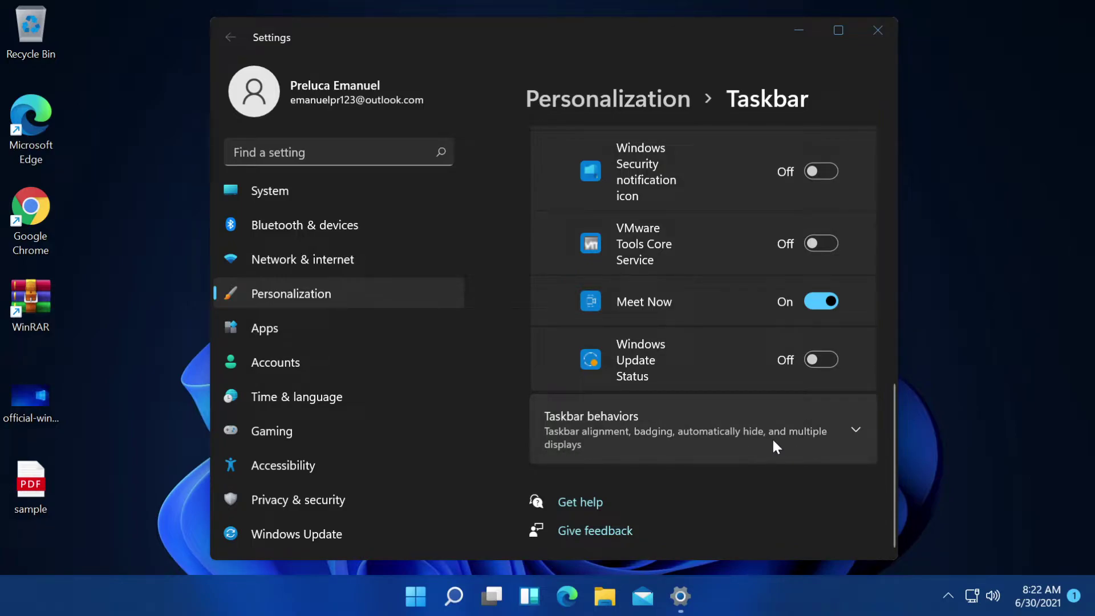
left_click(803, 435)
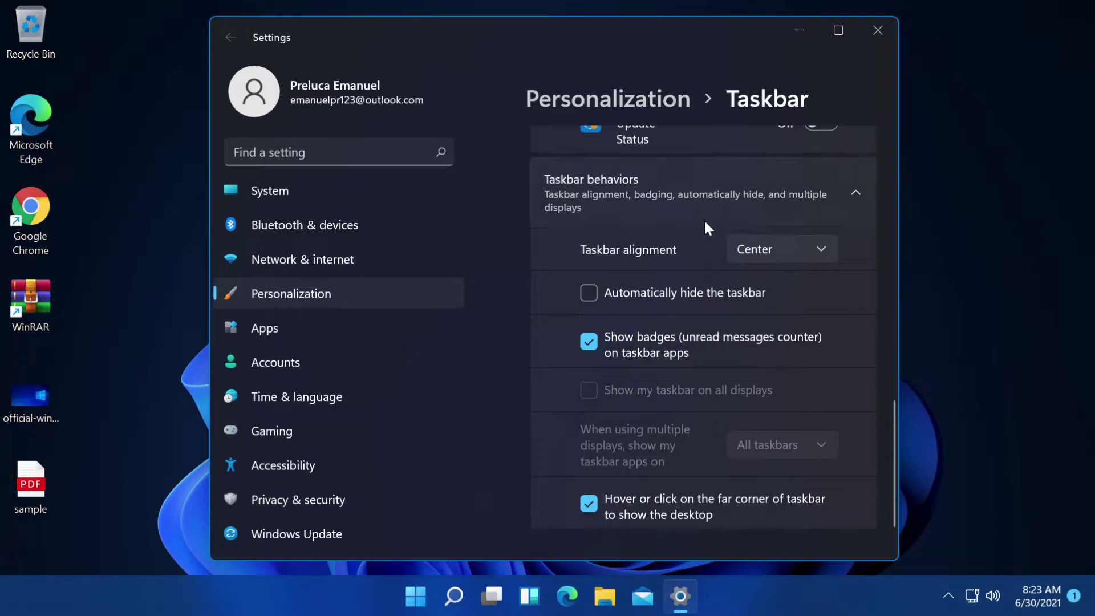
left_click(802, 263)
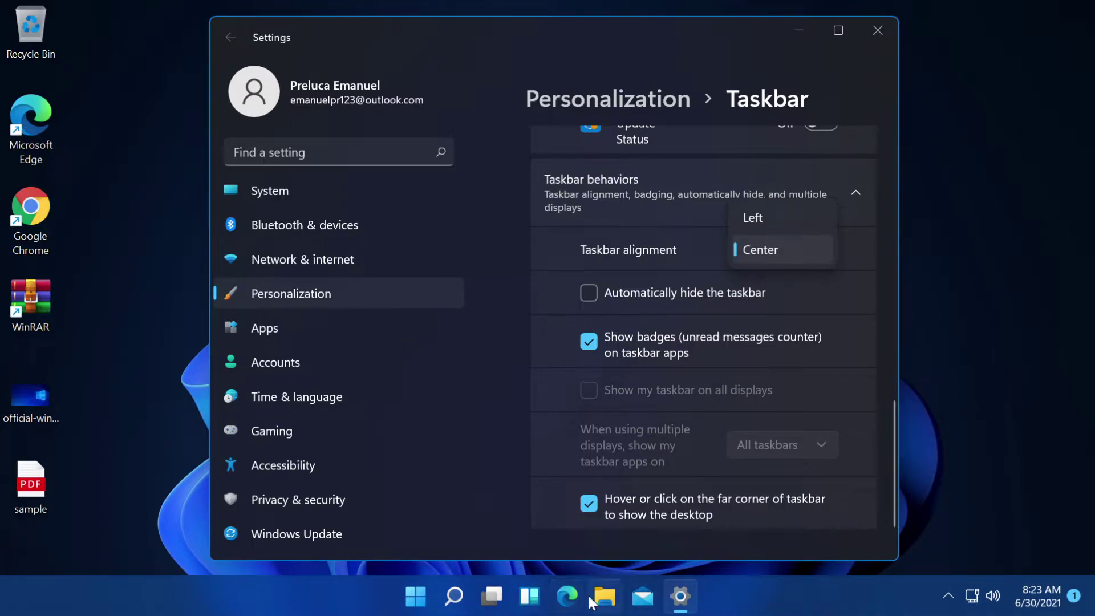
left_click(774, 224)
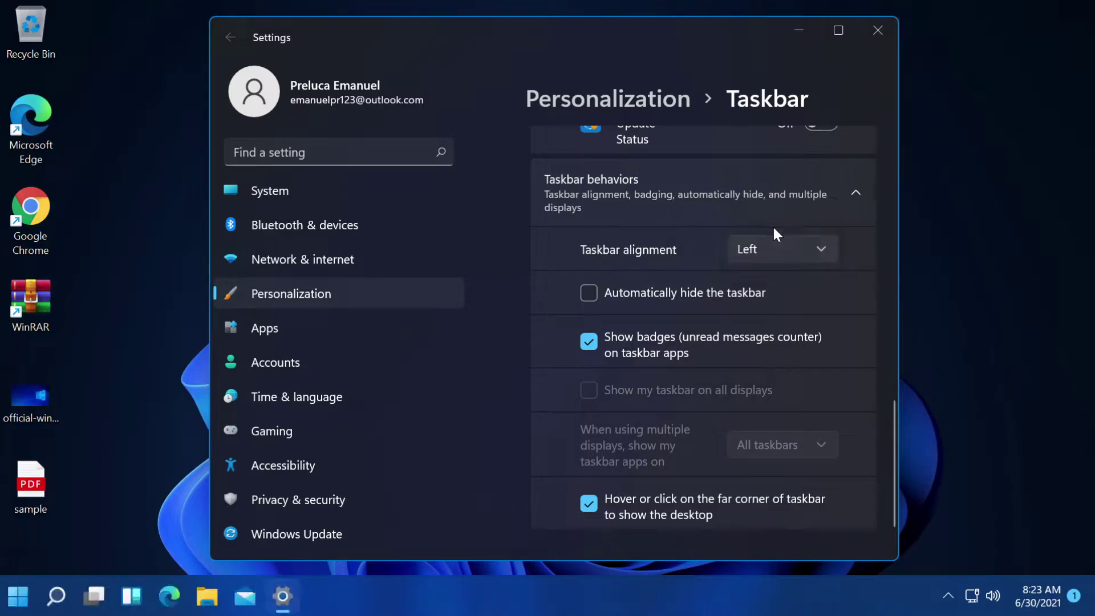
left_click(774, 260)
left_click(765, 281)
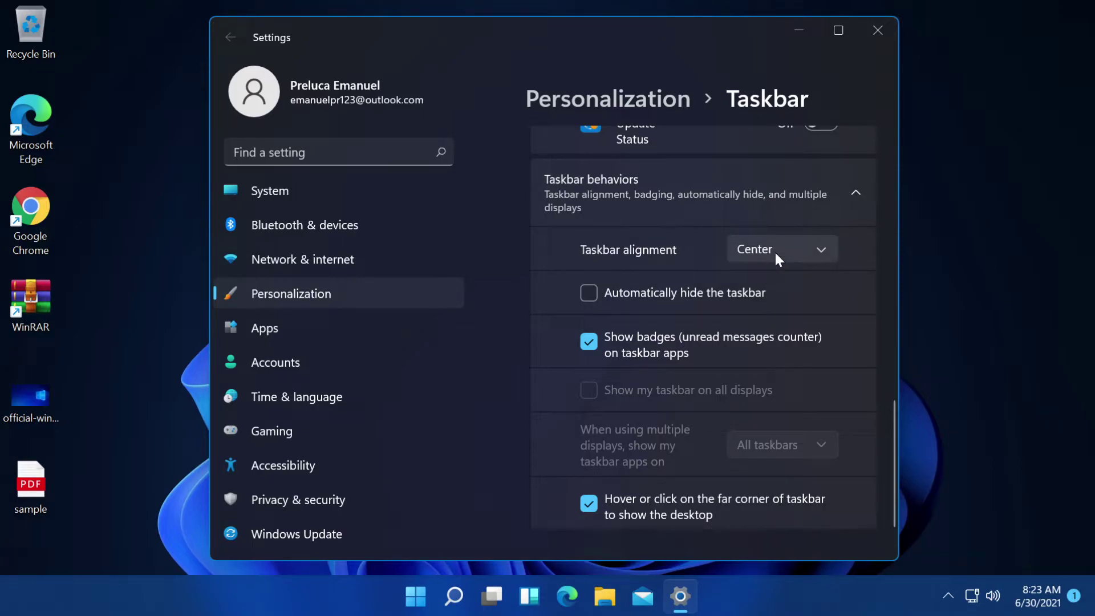
left_click(587, 293)
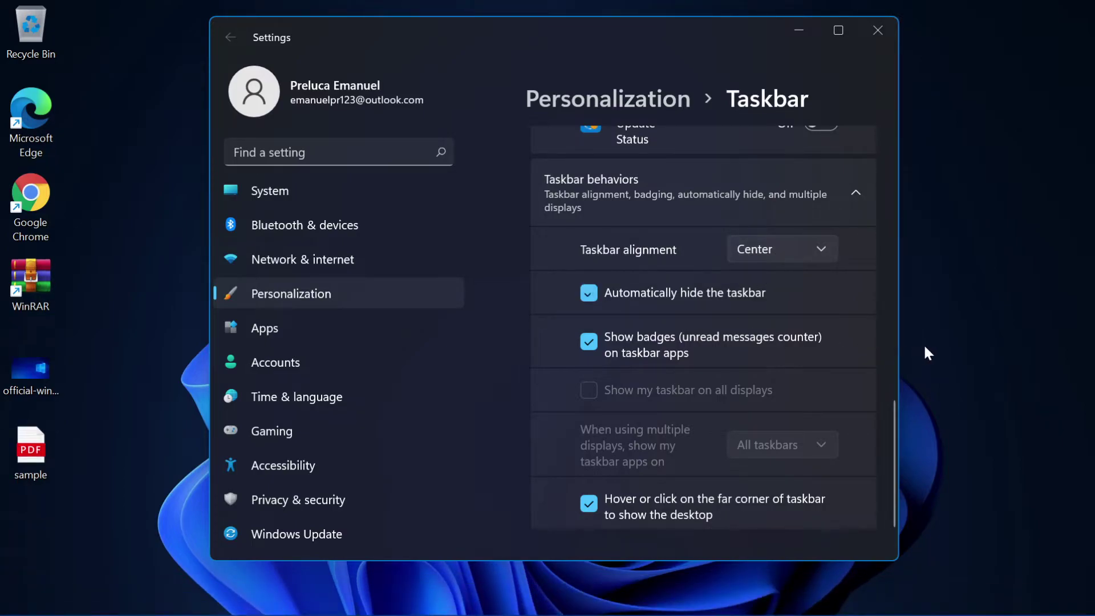
left_click(958, 351)
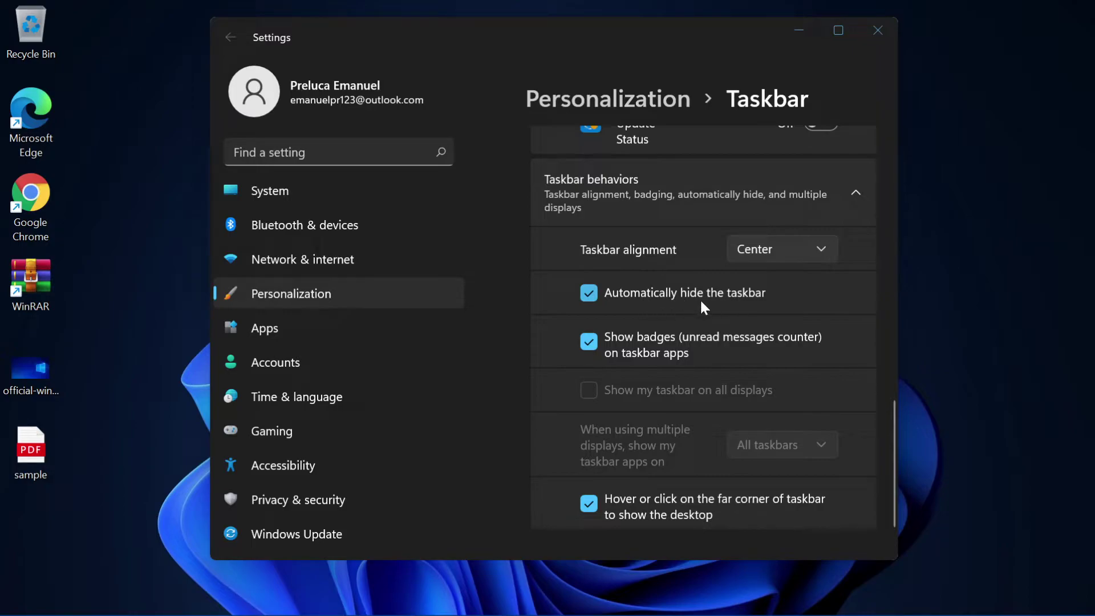
left_click(588, 292)
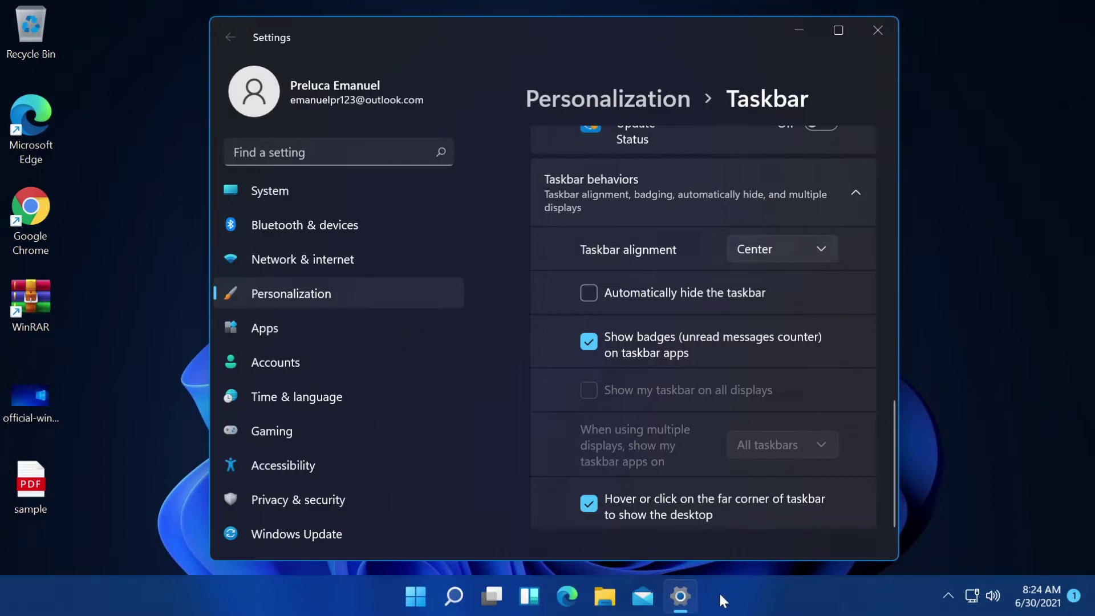
- Use the taskbar's far right corner to show the desktop, then restore Settings
mouse_move(691, 600)
scroll(784, 450, "down", 2)
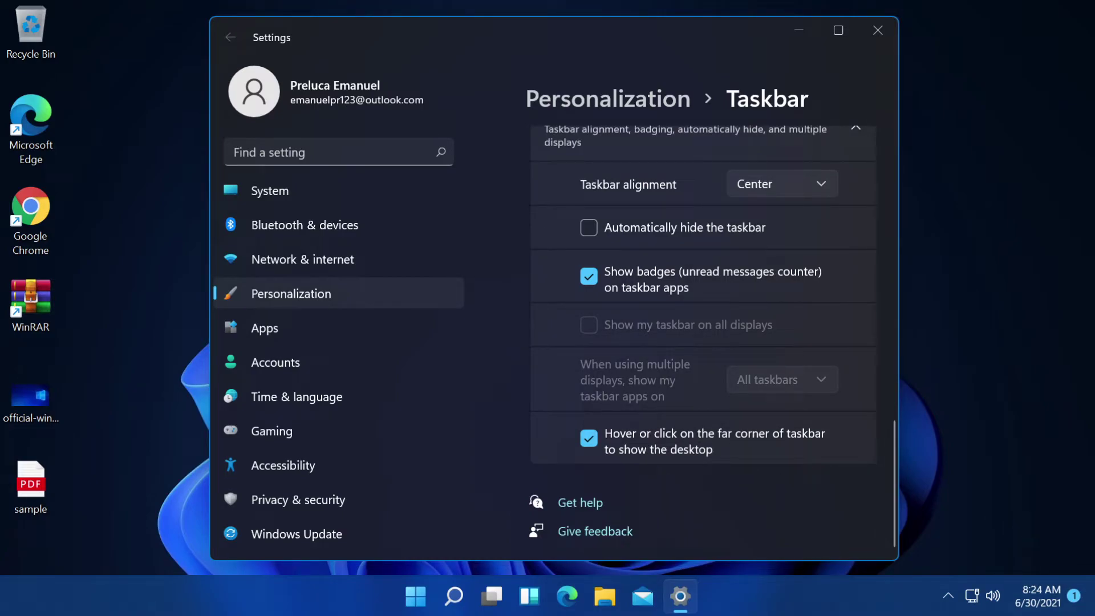
left_click(1092, 599)
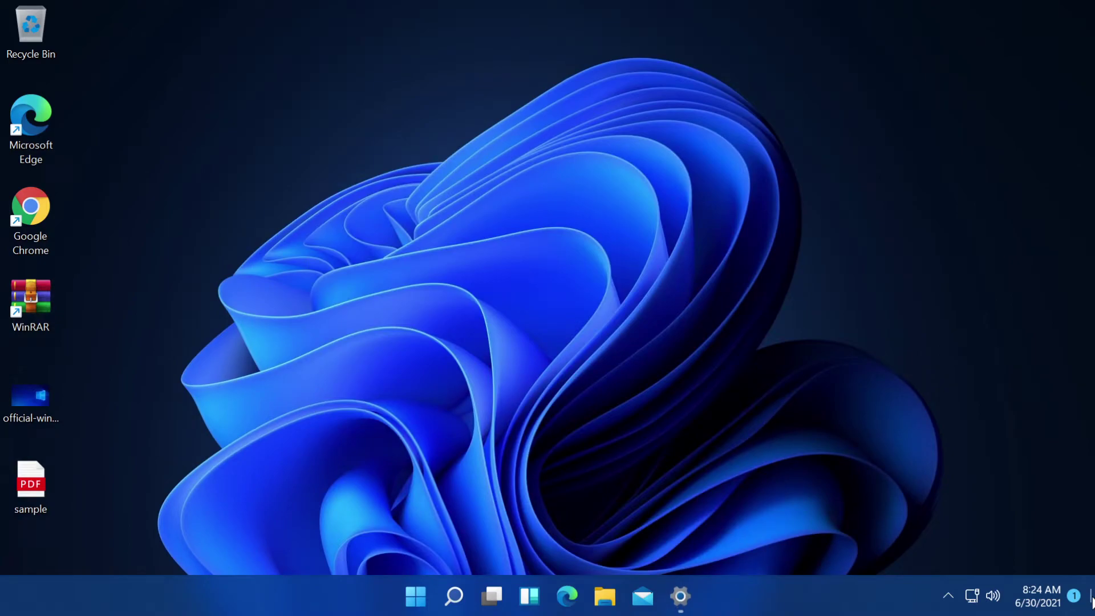
left_click(1092, 599)
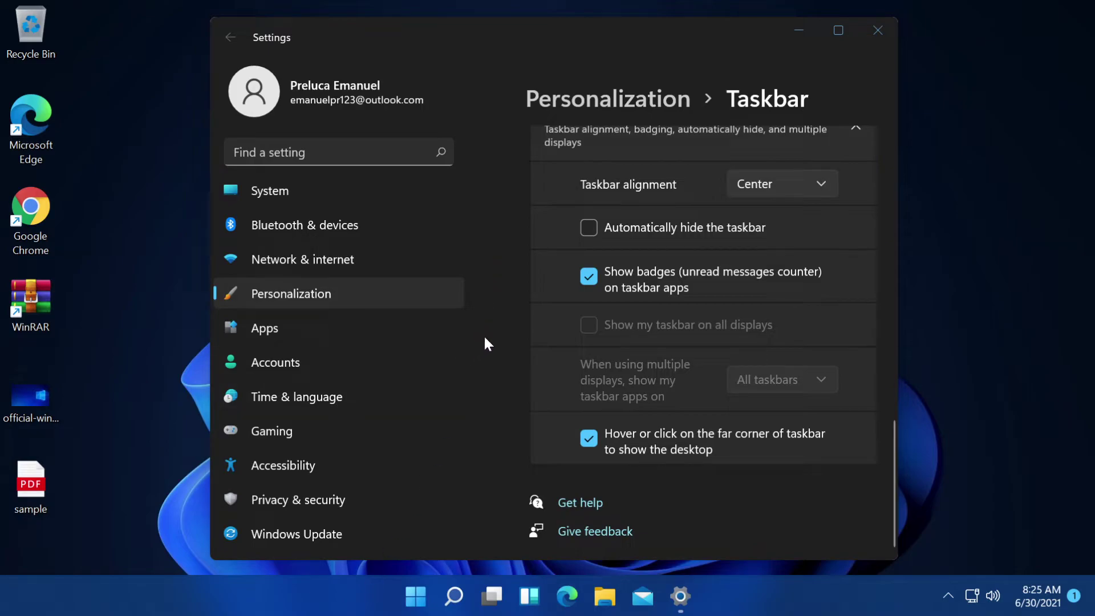
- Go to the Personalization page and open its Colors settings
left_click(297, 295)
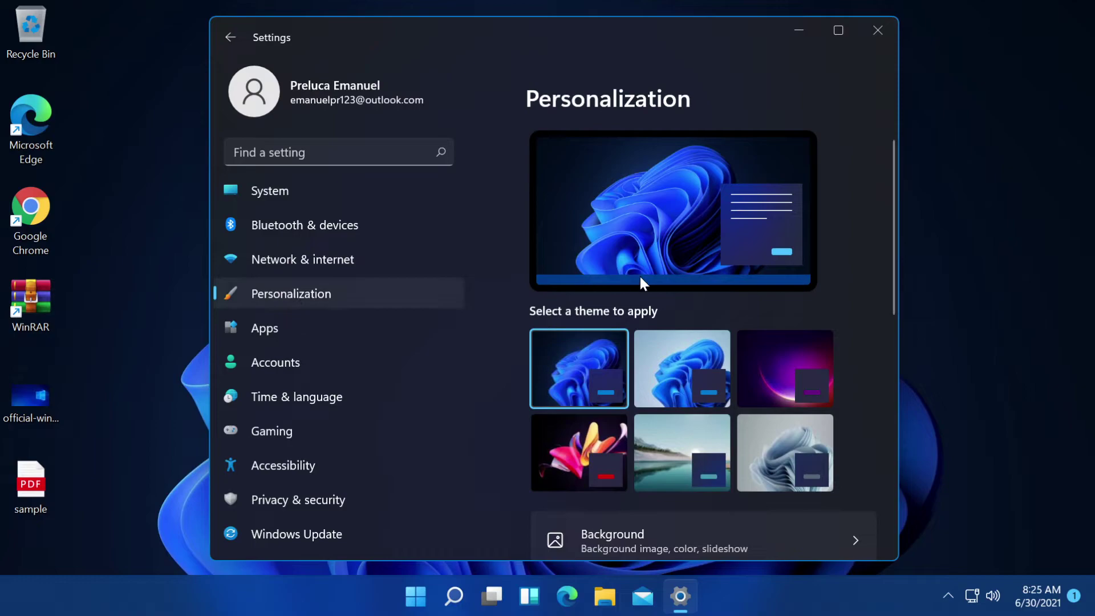
scroll(640, 276, "down", 5)
left_click(622, 349)
scroll(689, 322, "down", 2)
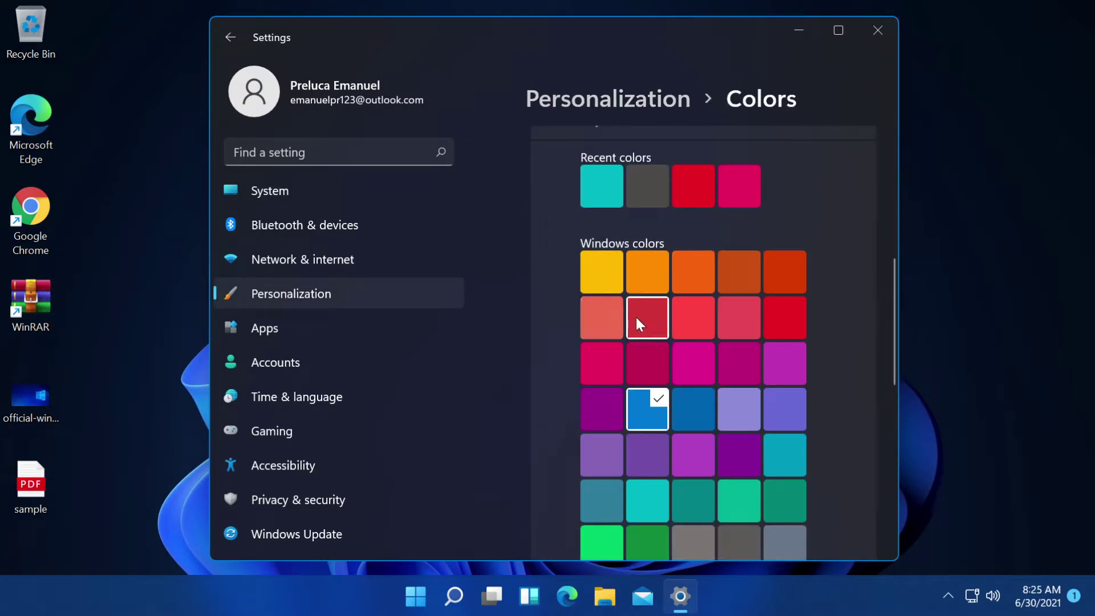
scroll(685, 342, "down", 2)
scroll(683, 306, "up", 7)
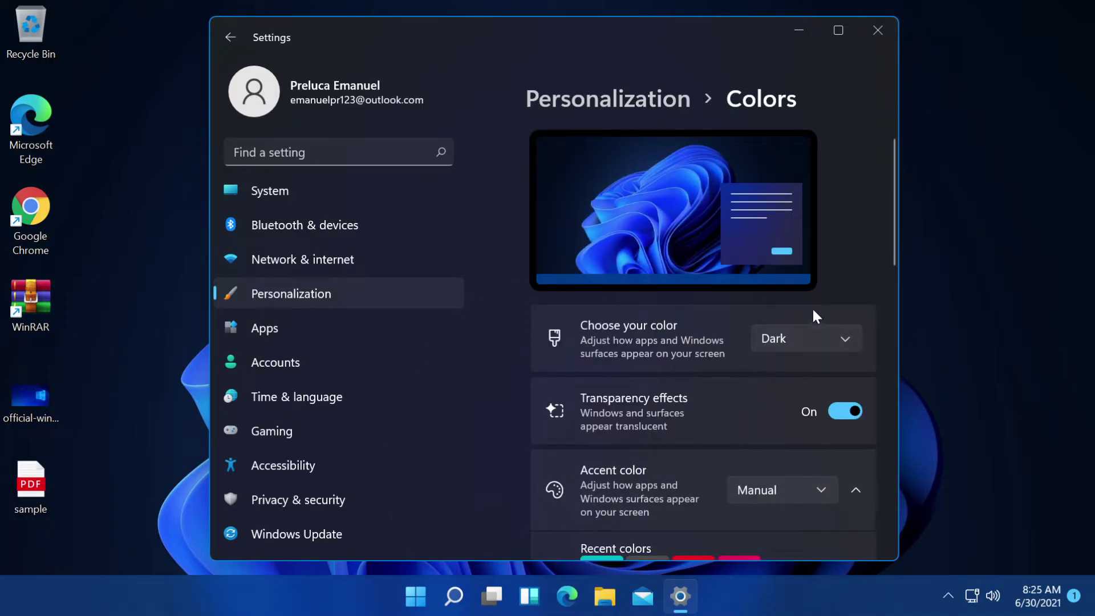
- Review the Choose your mode options, keep Dark, and scroll to Windows colors
left_click(799, 338)
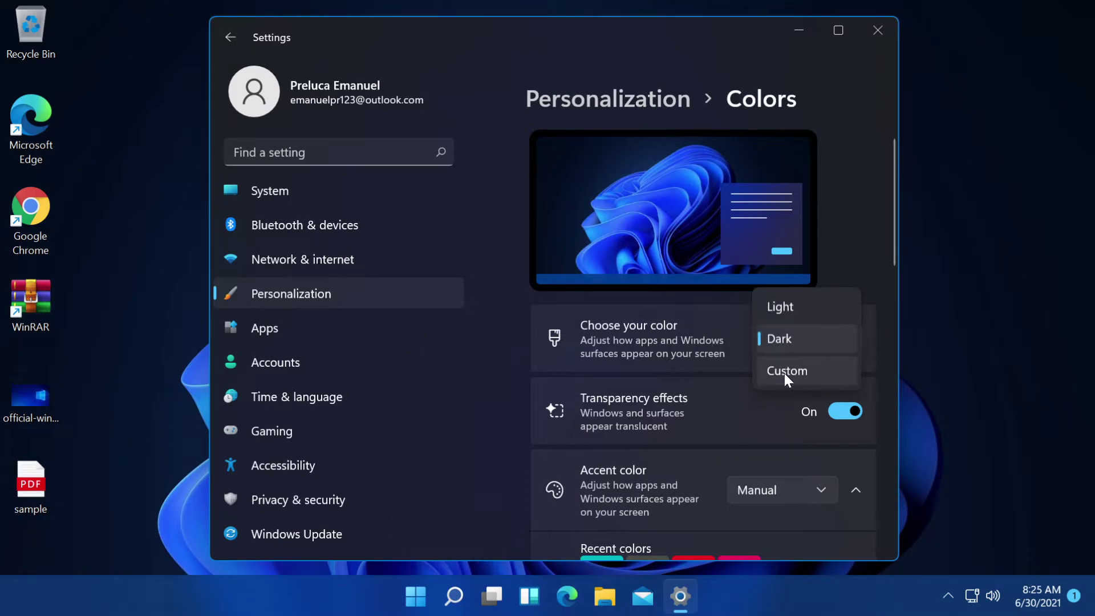
left_click(692, 337)
scroll(690, 334, "down", 5)
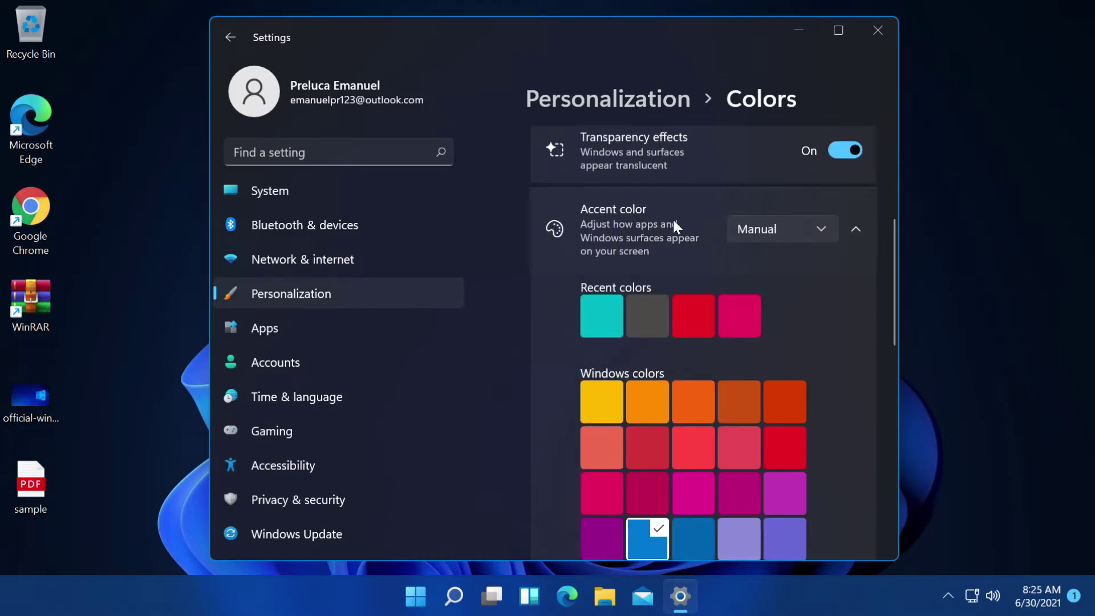
scroll(707, 363, "down", 3)
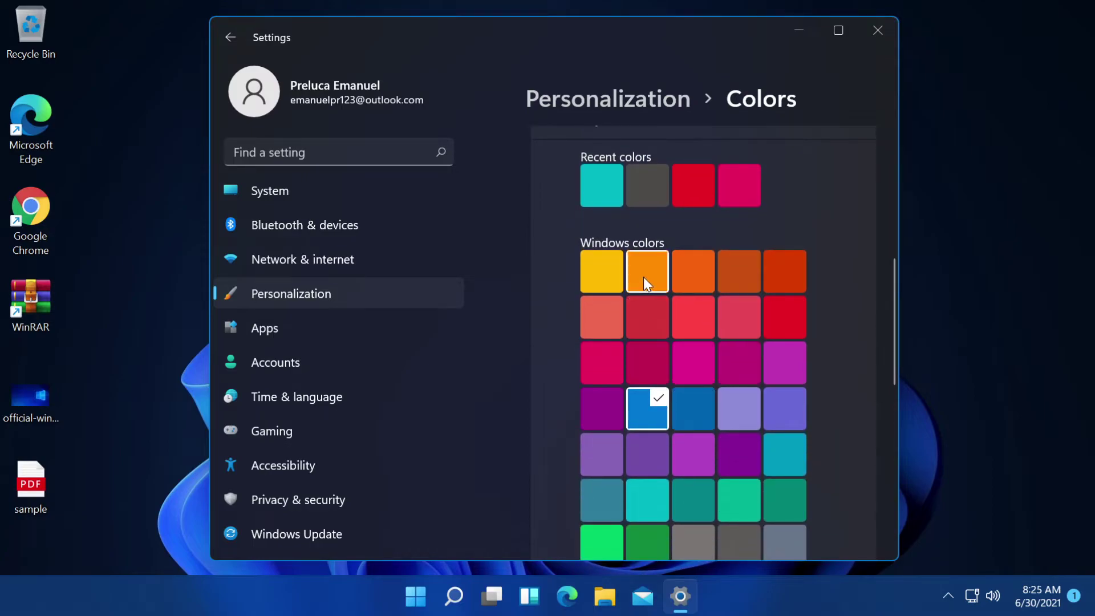
- Set the accent colour to yellow, then change it to green
left_click(598, 279)
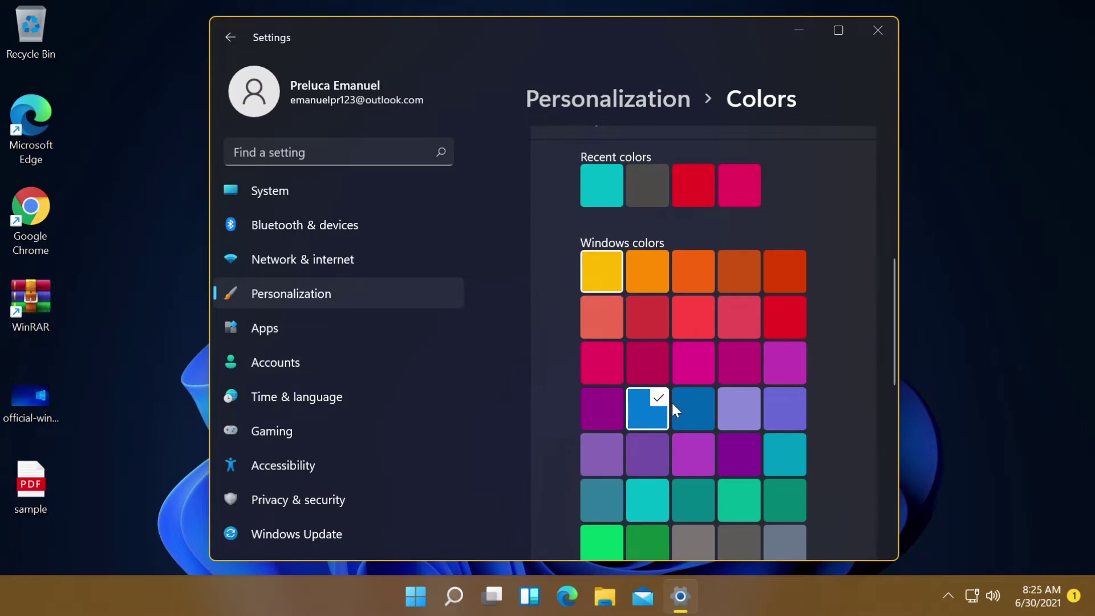
scroll(656, 342, "down", 2)
left_click(601, 220)
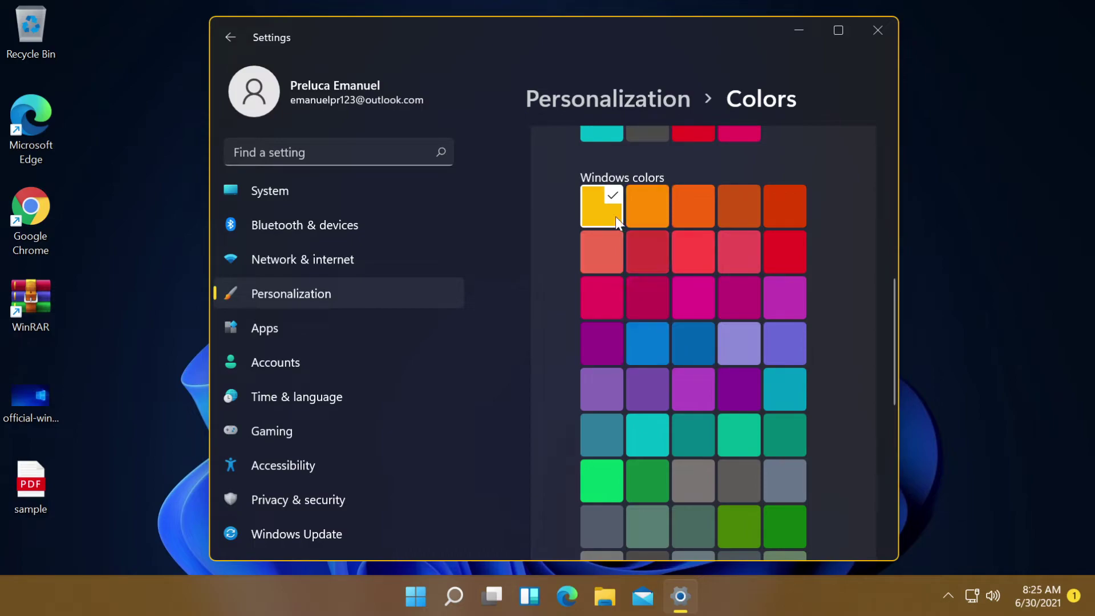
scroll(604, 214, "down", 6)
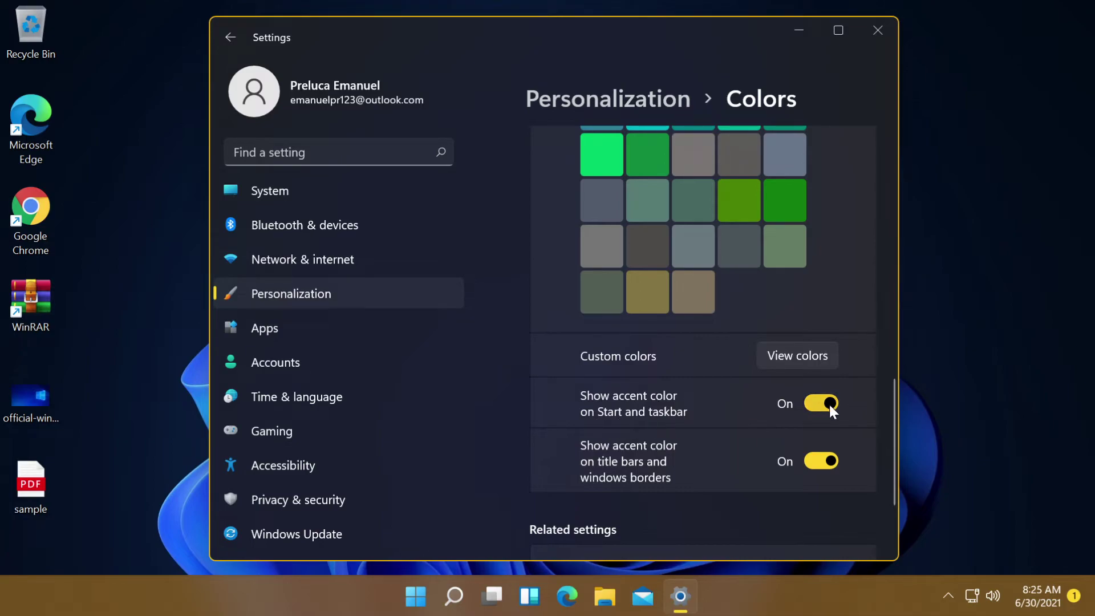
scroll(700, 321, "up", 1)
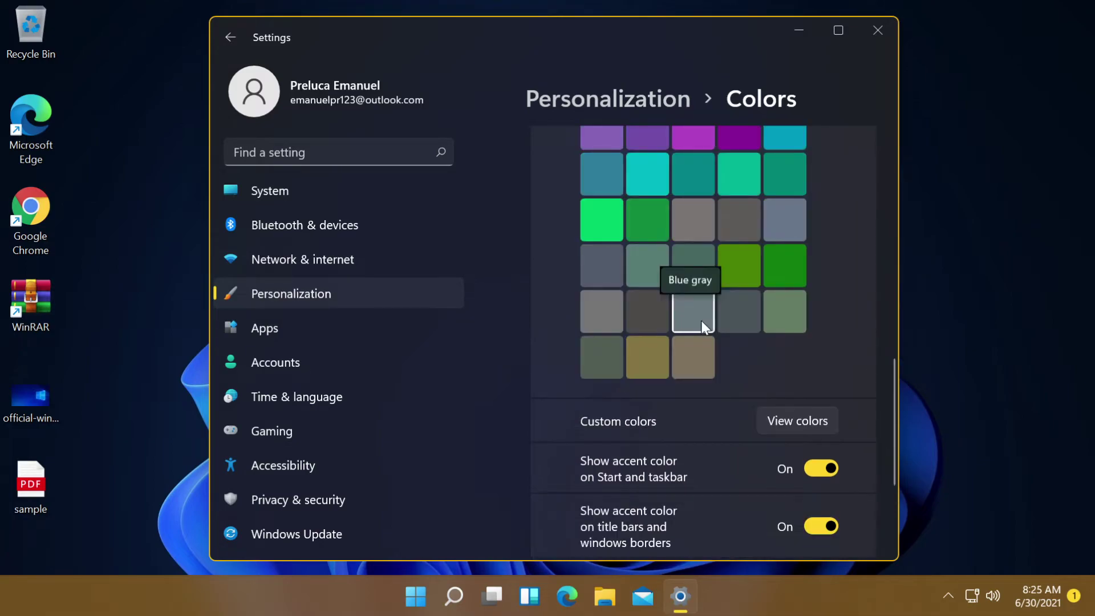
left_click(647, 228)
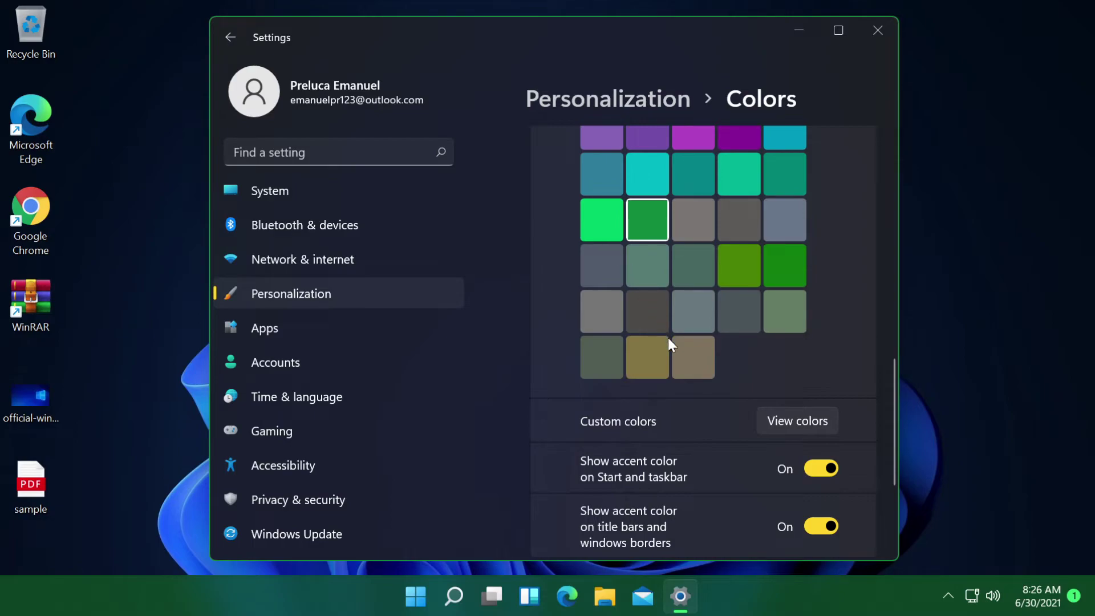
- Open the custom colour picker, drag to bright yellow, and reveal the RGB and hex values
left_click(775, 433)
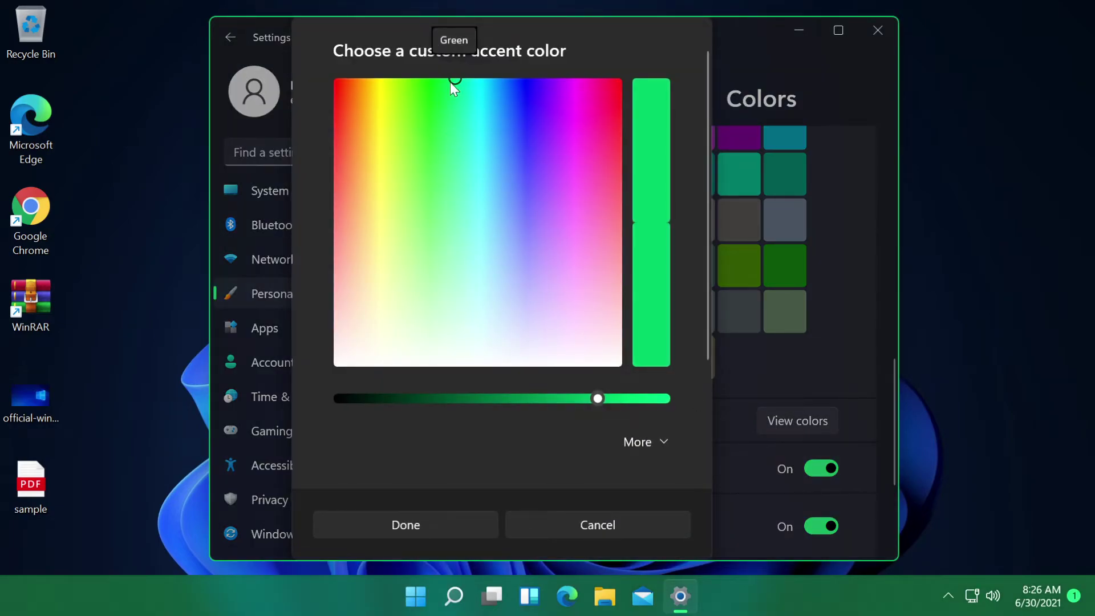
left_click_drag(454, 86, 385, 80)
left_click_drag(597, 398, 685, 410)
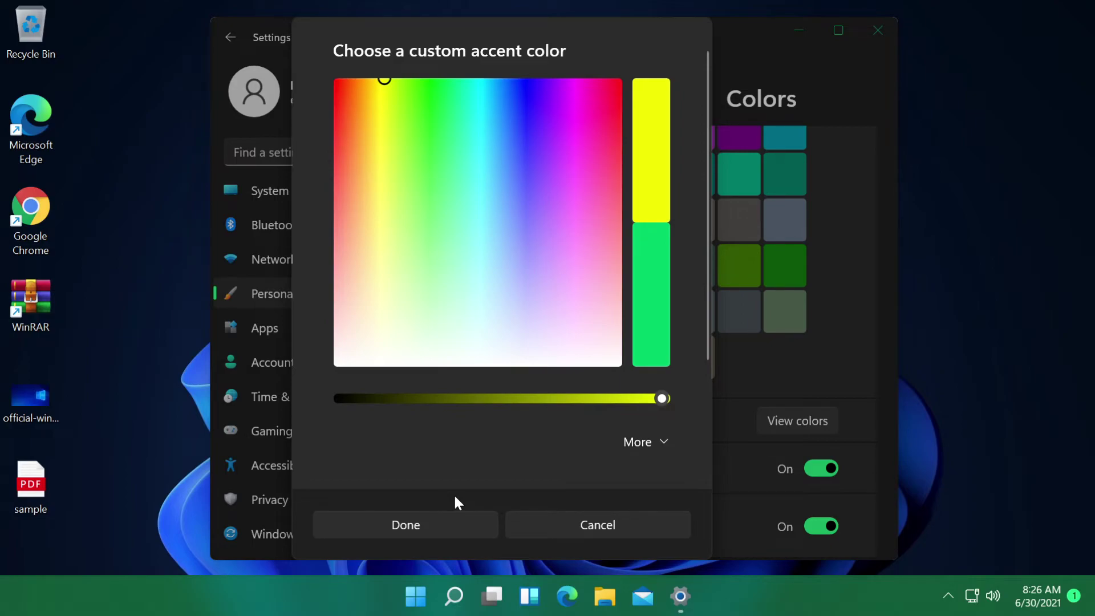
scroll(454, 496, "down", 2)
left_click(644, 312)
scroll(568, 263, "down", 3)
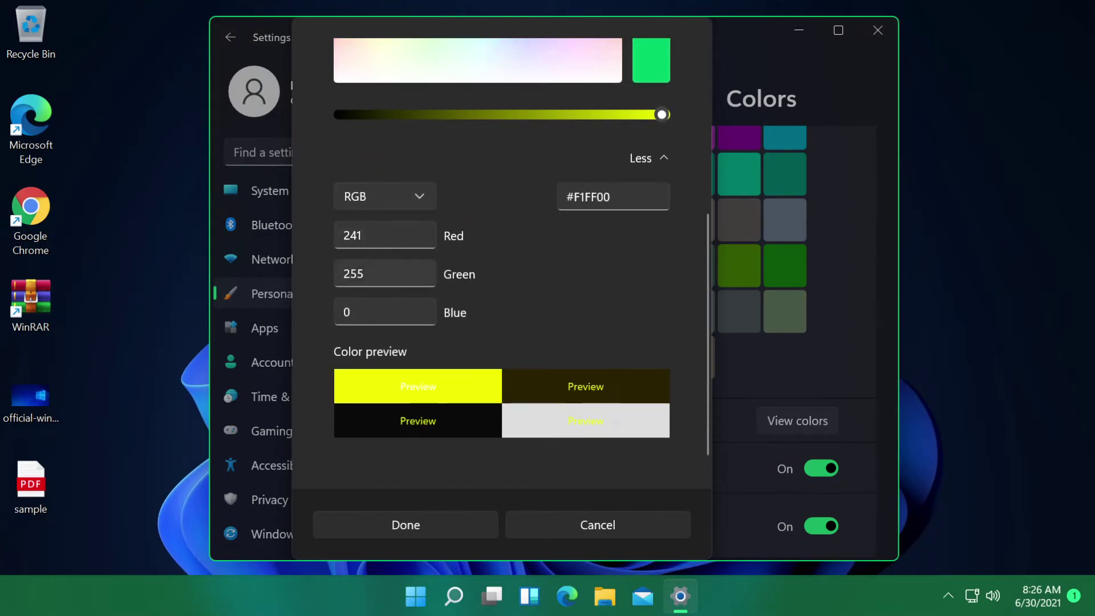
- Inspect the Red value 241, the Green value, and the hex code F1FF00
left_click(374, 239)
double_click(354, 235)
left_click(377, 274)
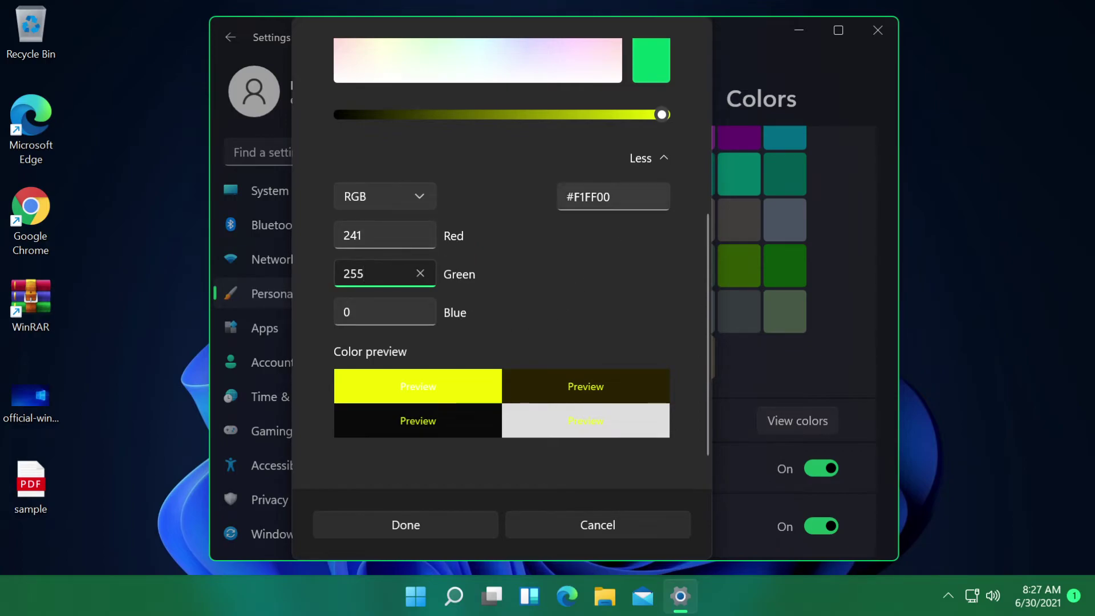
left_click(613, 197)
key("shift+Left")
key("shift+Left")
key("shift+Left")
key("shift+Left")
key("shift+Left")
key("shift+Left")
key("Left")
key("shift+End")
key("Left")
scroll(615, 261, "up", 3)
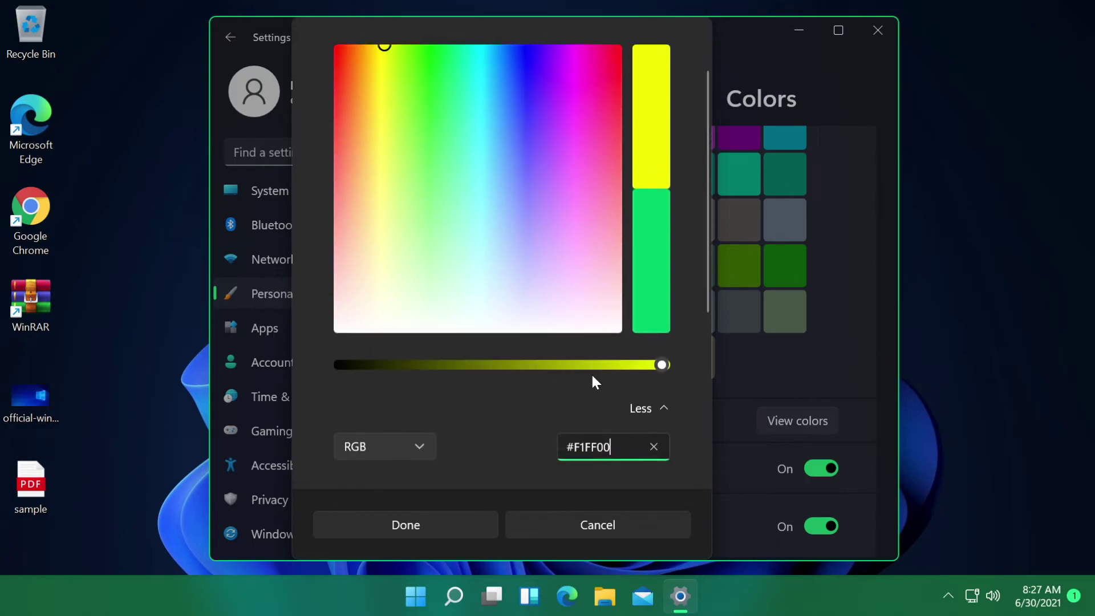
- Close the custom colour picker without applying yellow and reopen the Colors page
left_click(303, 300)
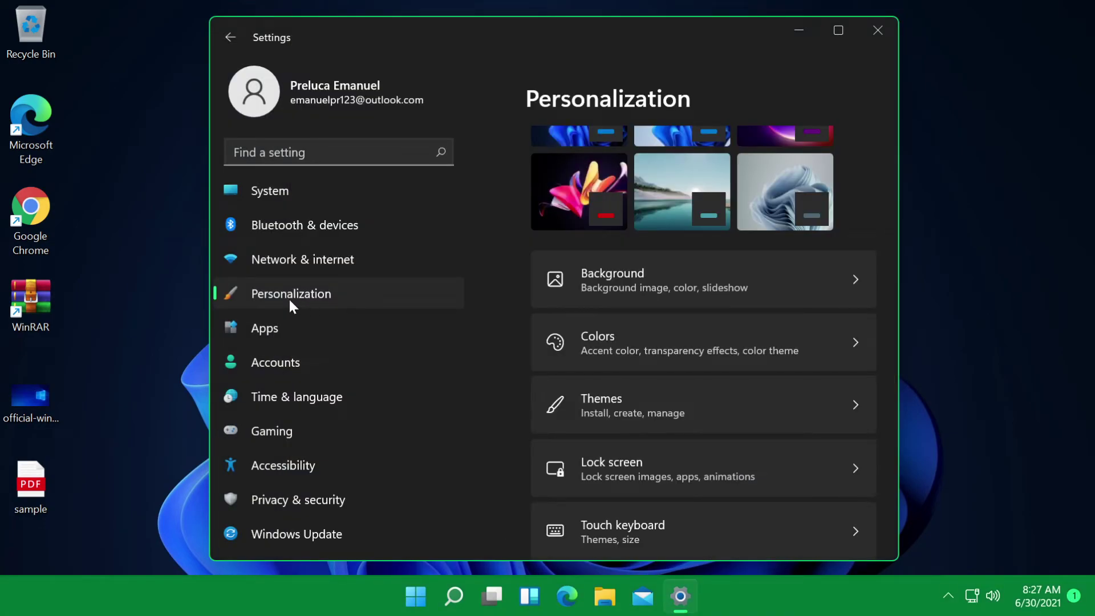
scroll(685, 321, "down", 1)
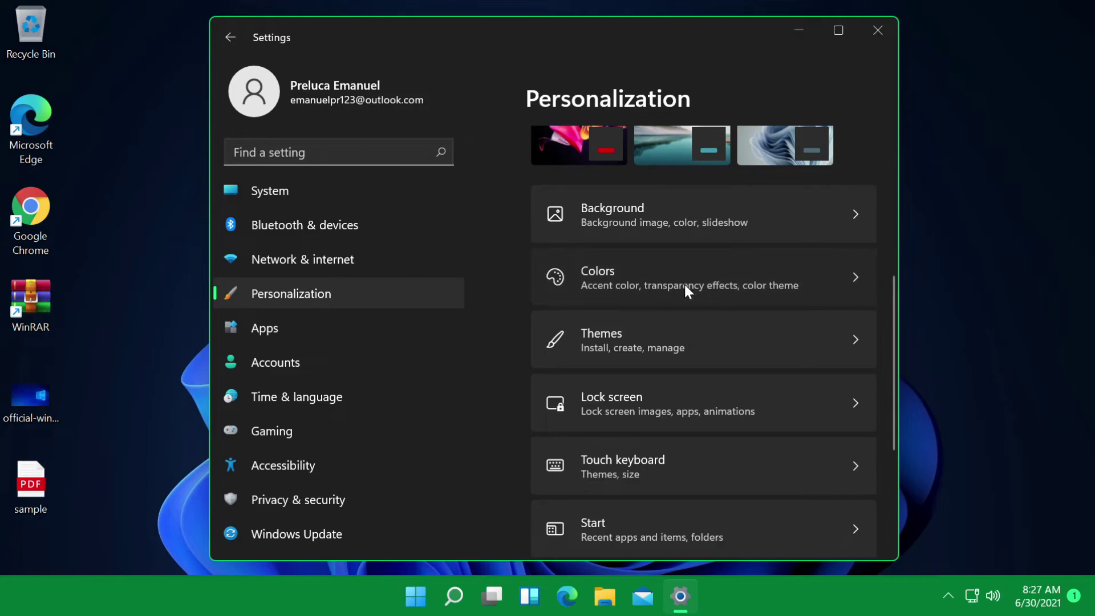
left_click(665, 343)
scroll(669, 341, "down", 1)
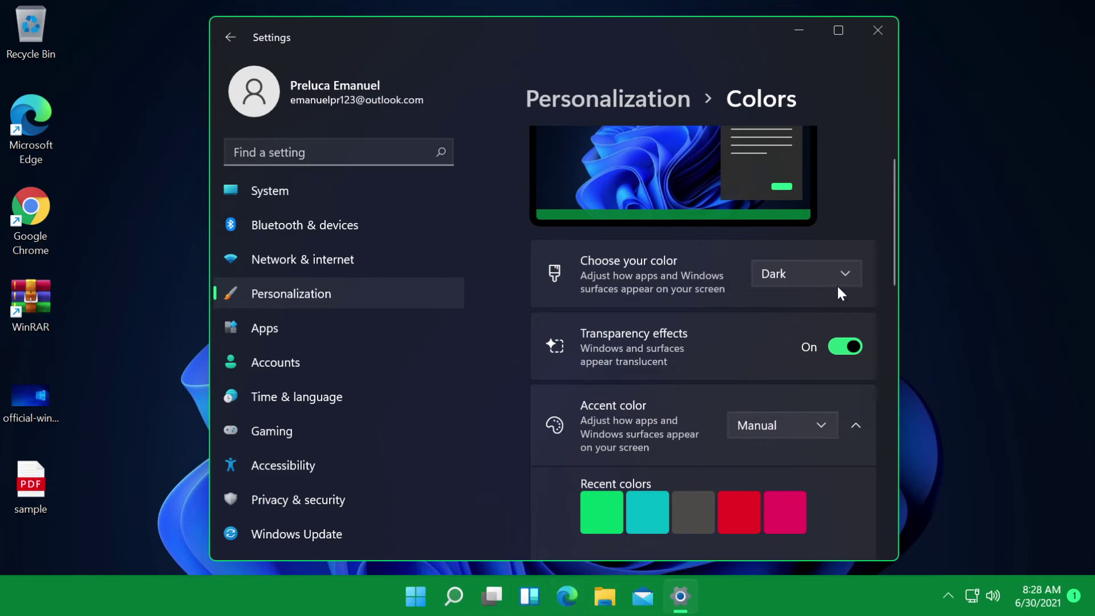
- Turn Transparency effects off, then back on
left_click(847, 346)
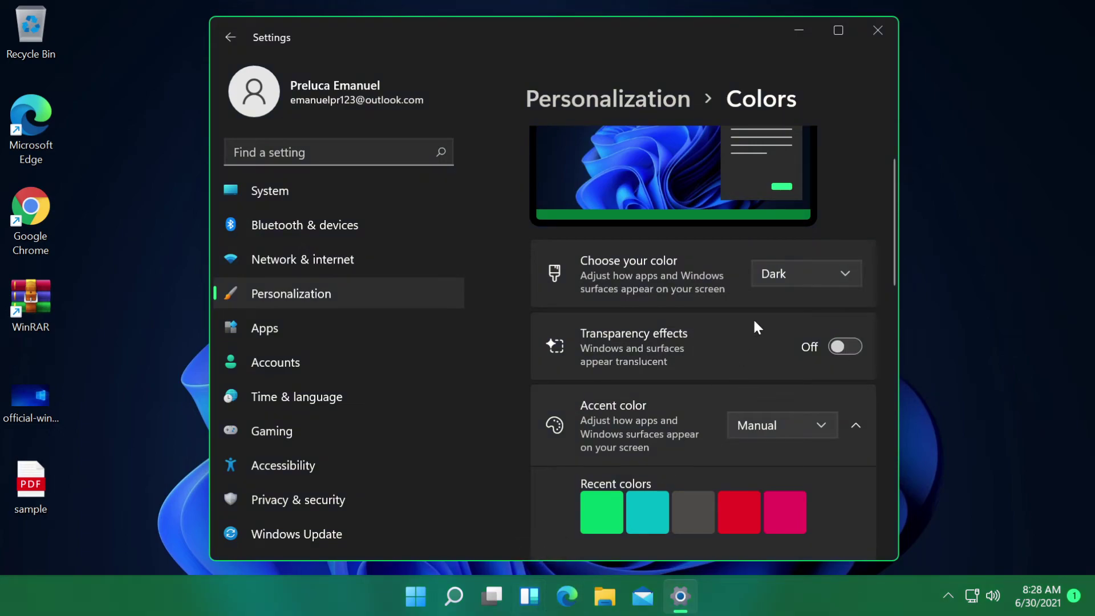
scroll(740, 394, "down", 2)
key("space")
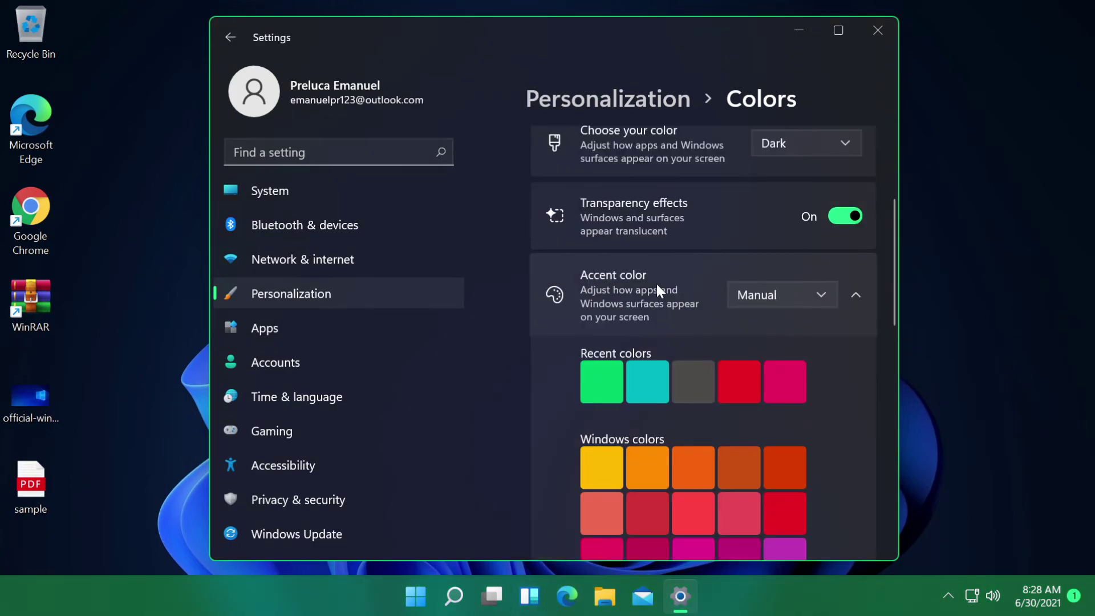
- Change the Accent color setting from Manual to Automatic
left_click(768, 298)
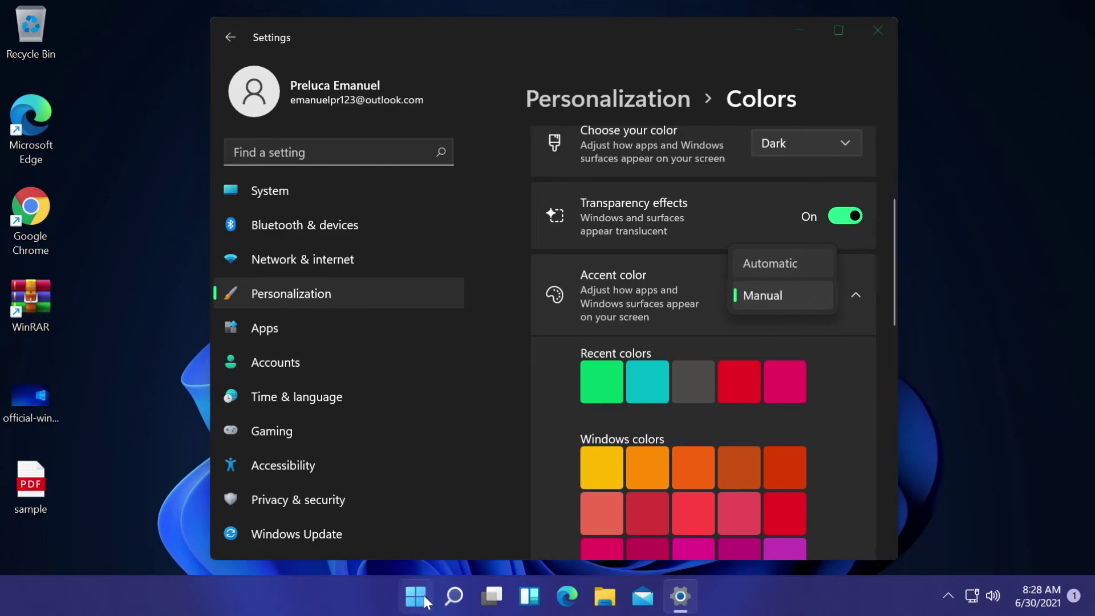
key("Up")
key("Return")
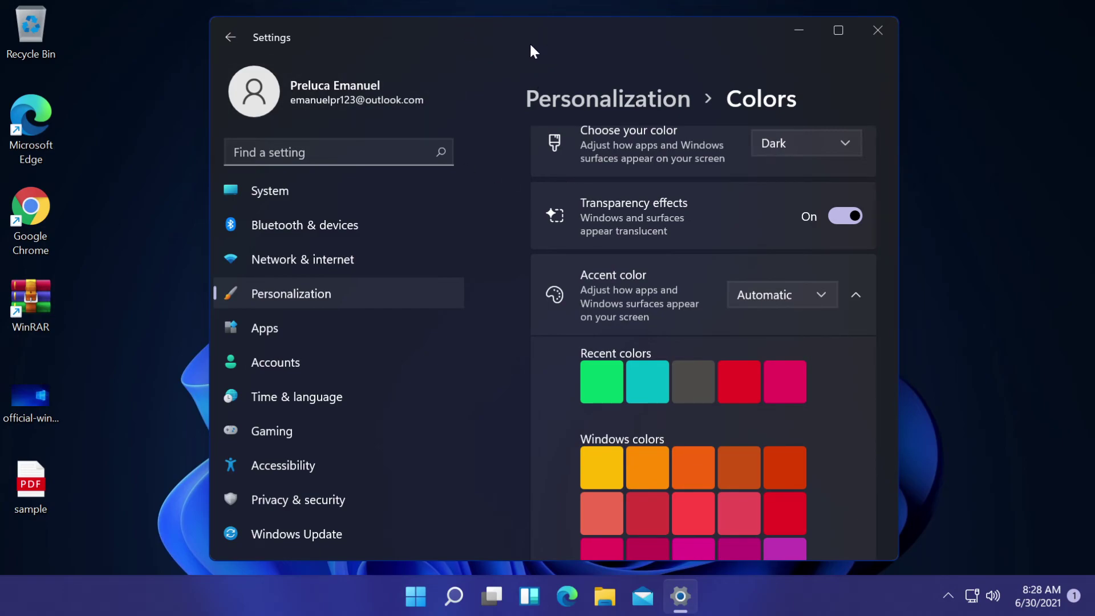
key("alt+F4")
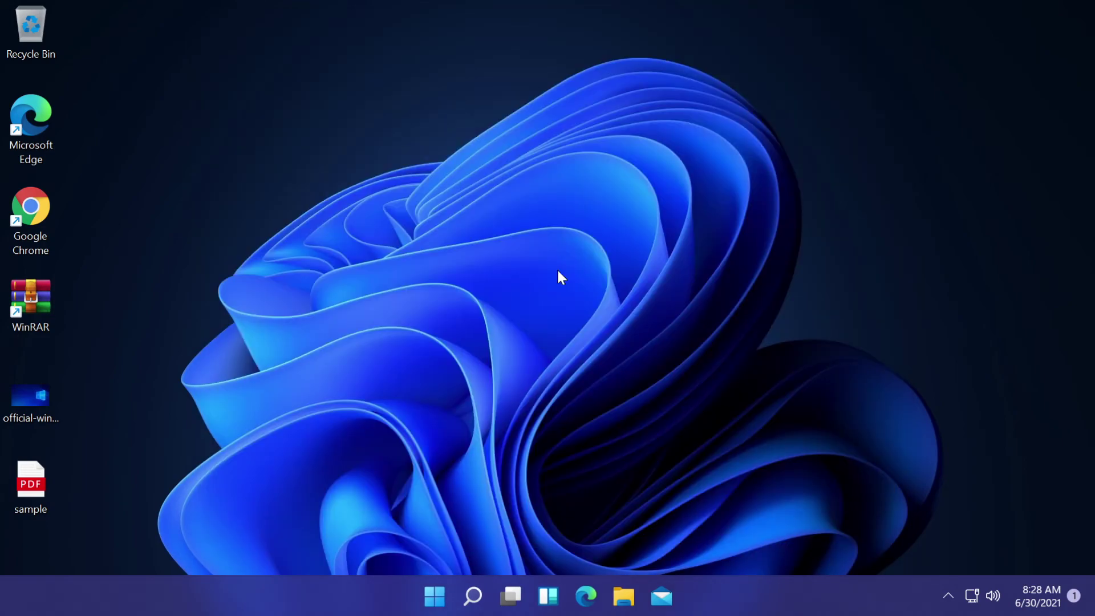